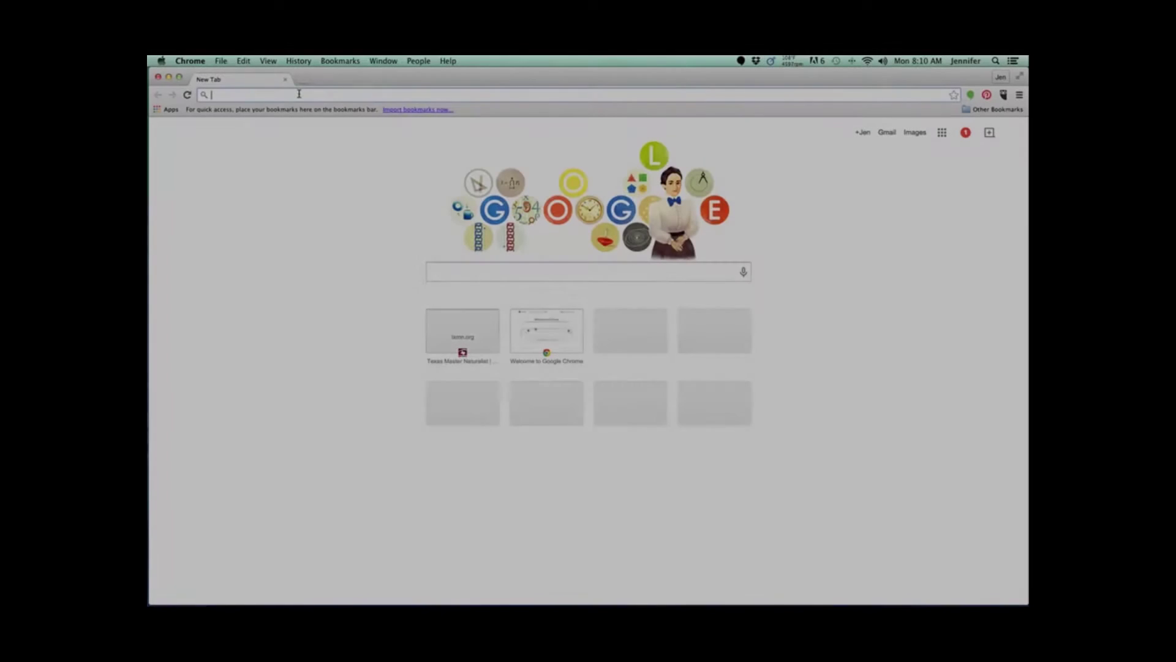
Load the txmn.org site in Chrome to reach the volunteer login.
type("txm")
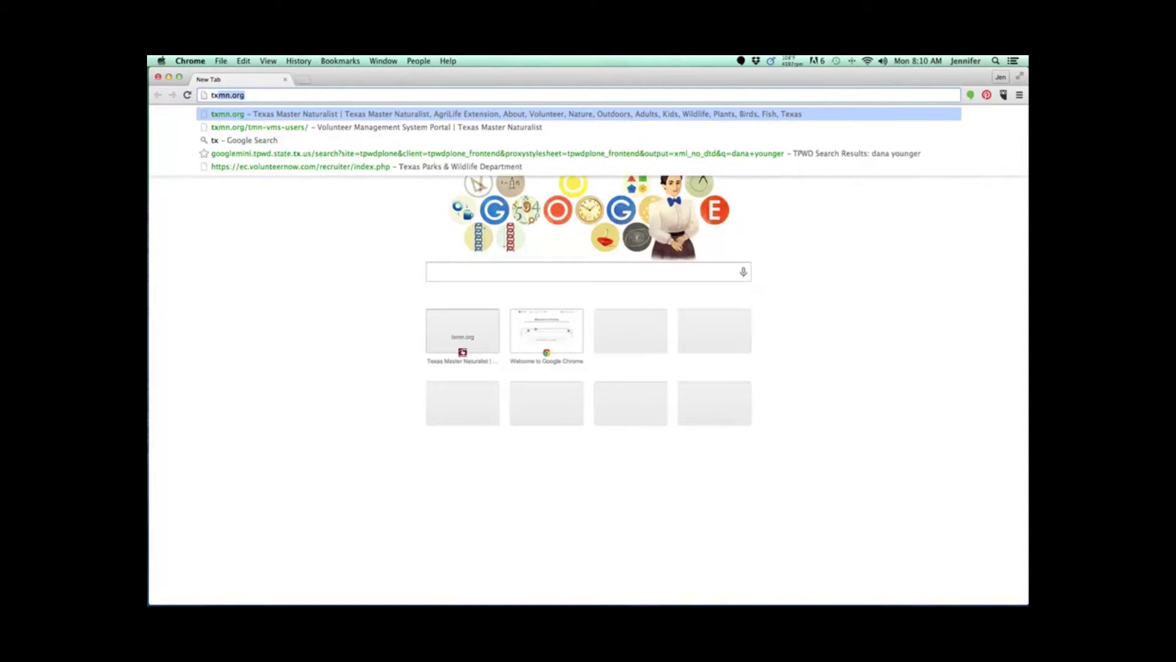
type("n")
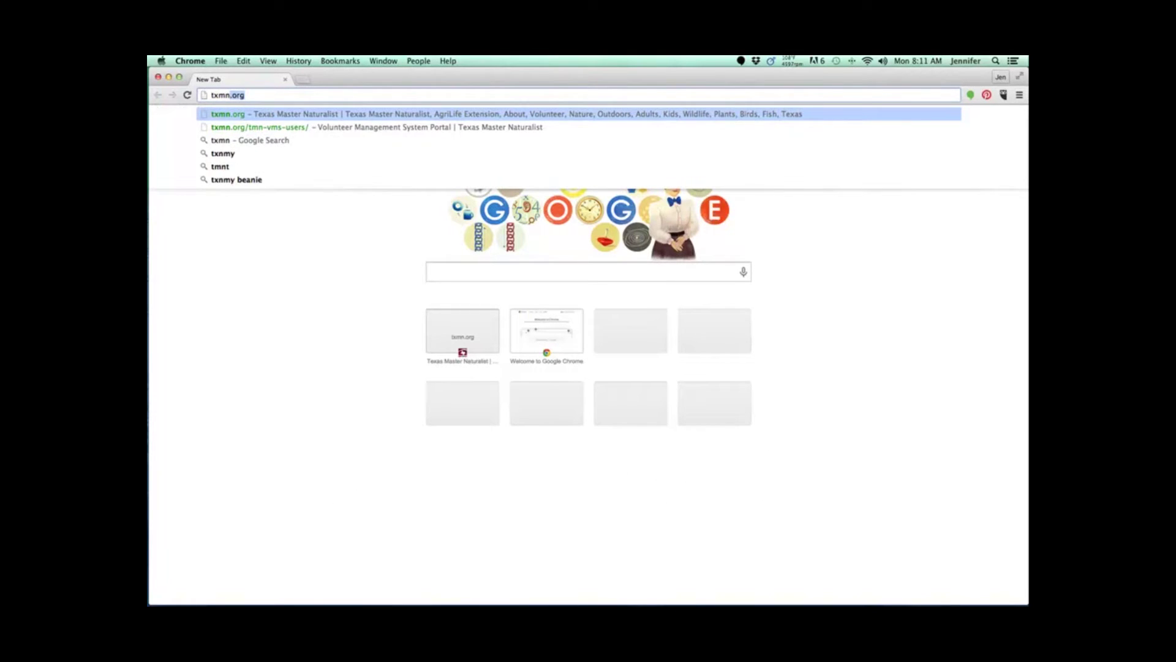
key("Return")
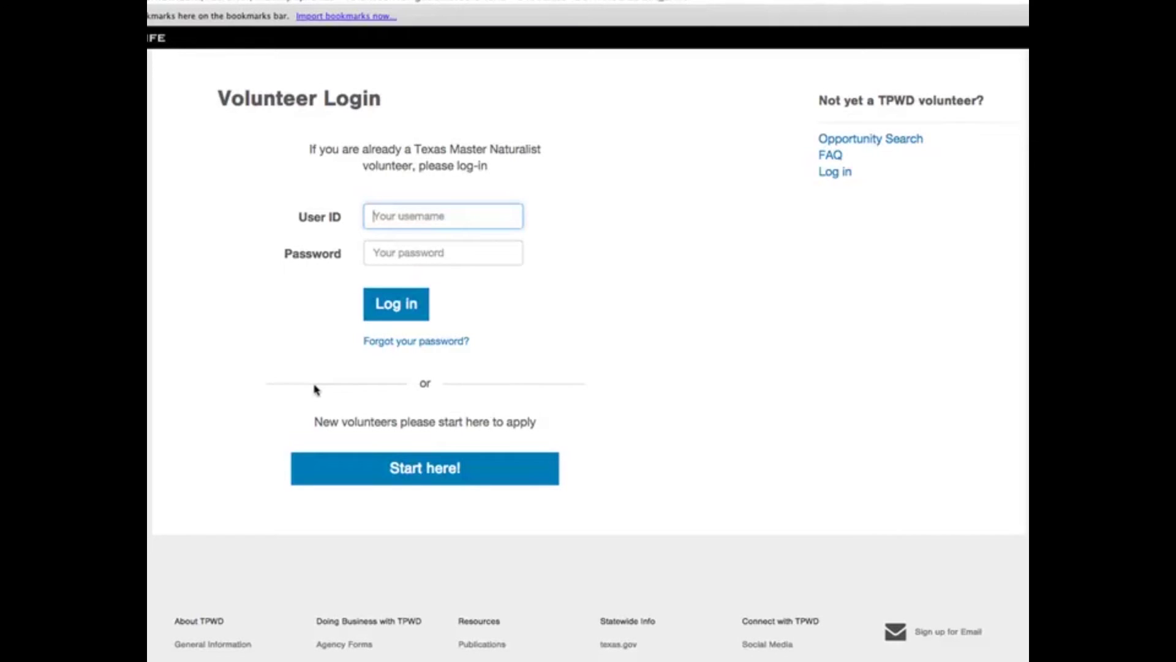
Enter the volunteer's user ID and account password on the login page.
key("Tab")
type("•")
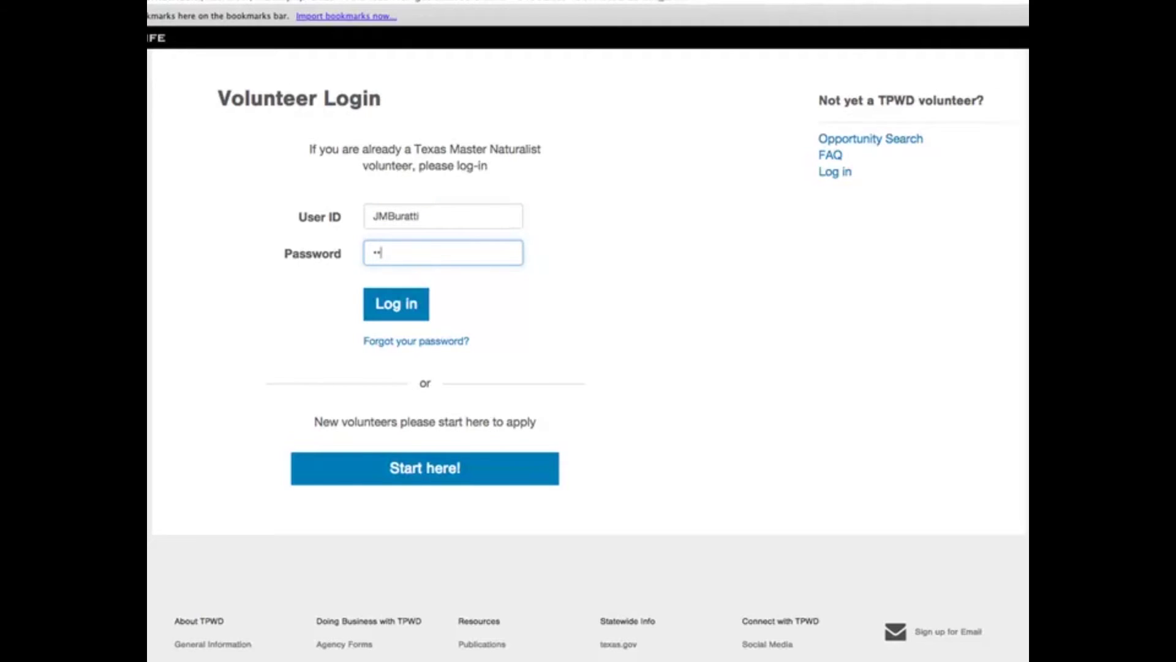
type("••••")
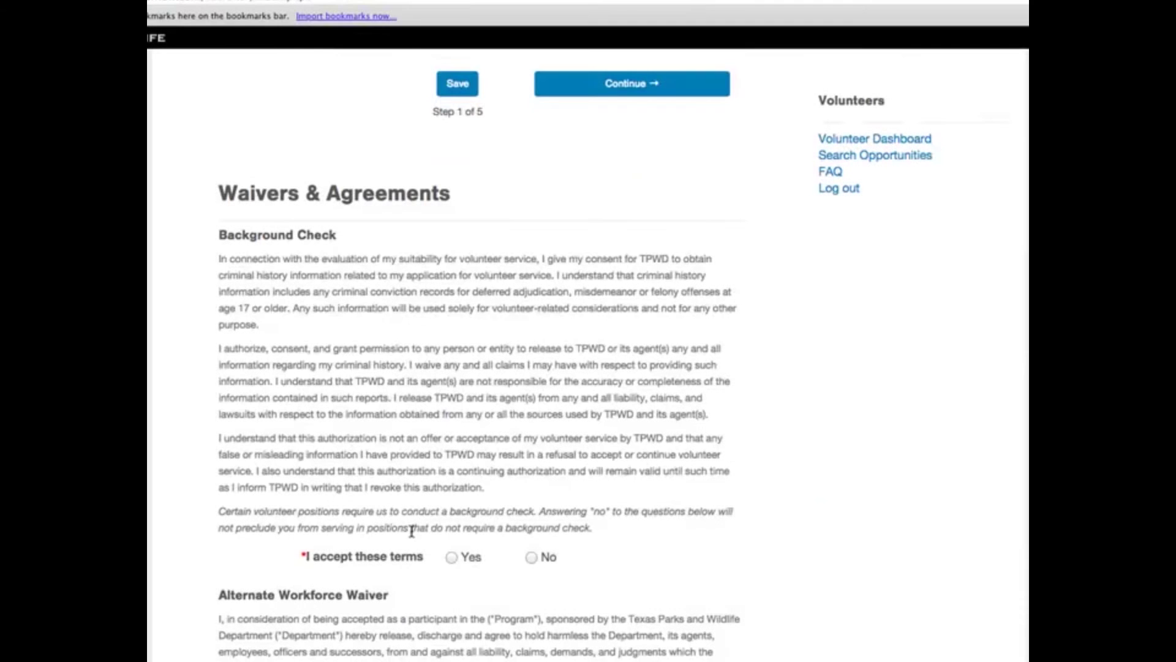
Choose Yes under Background Check, then I agree for the Alternate Workforce Waiver.
left_click(452, 557)
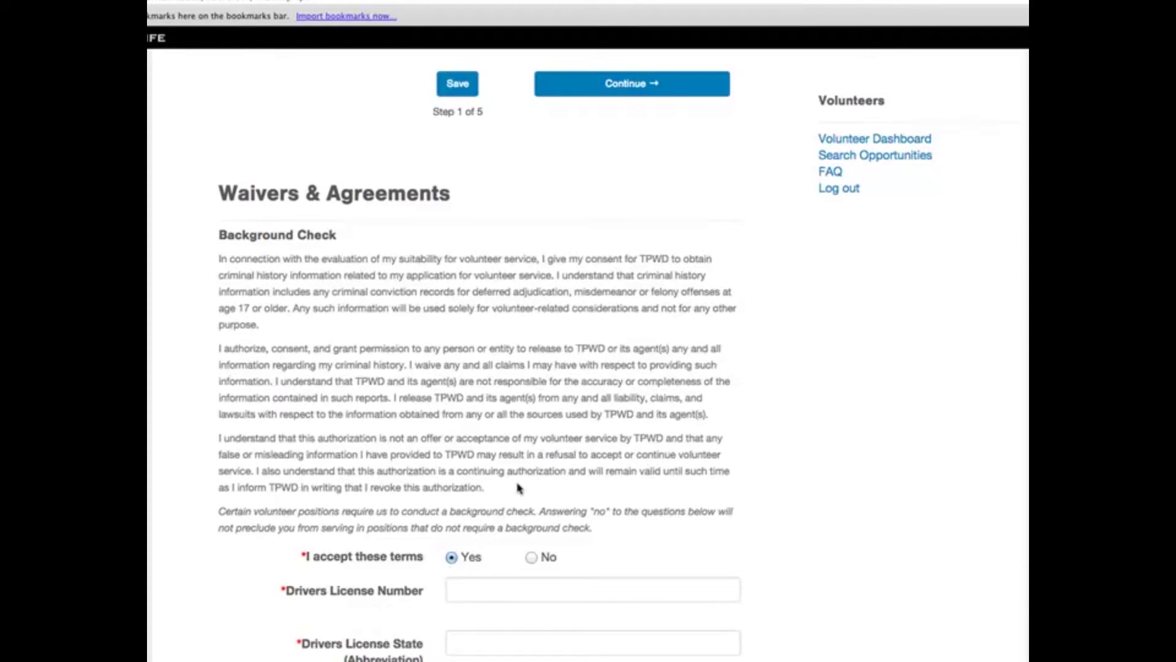
scroll(521, 487, "down", 2)
scroll(523, 484, "down", 5)
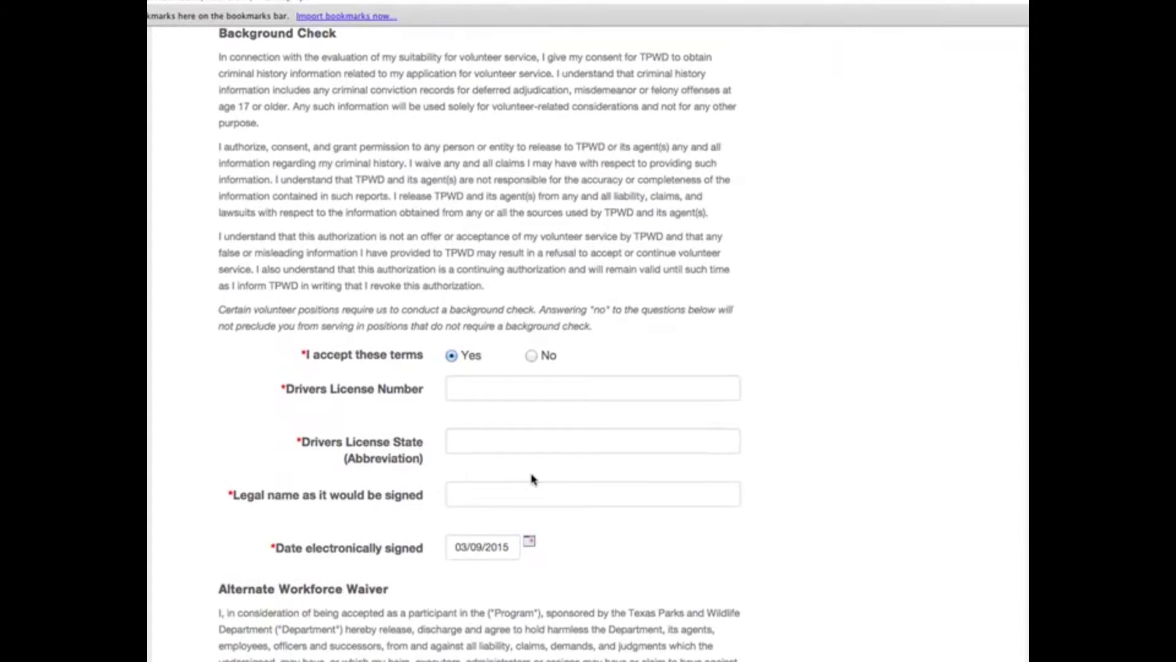
scroll(533, 478, "down", 1)
scroll(533, 478, "down", 6)
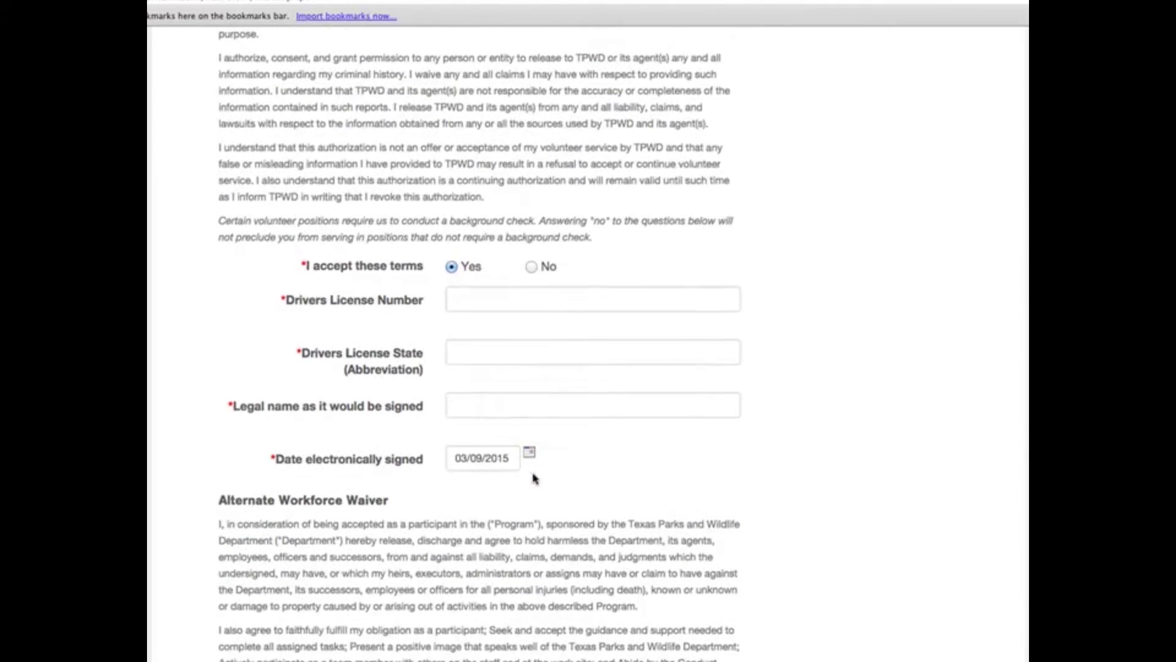
scroll(532, 474, "down", 8)
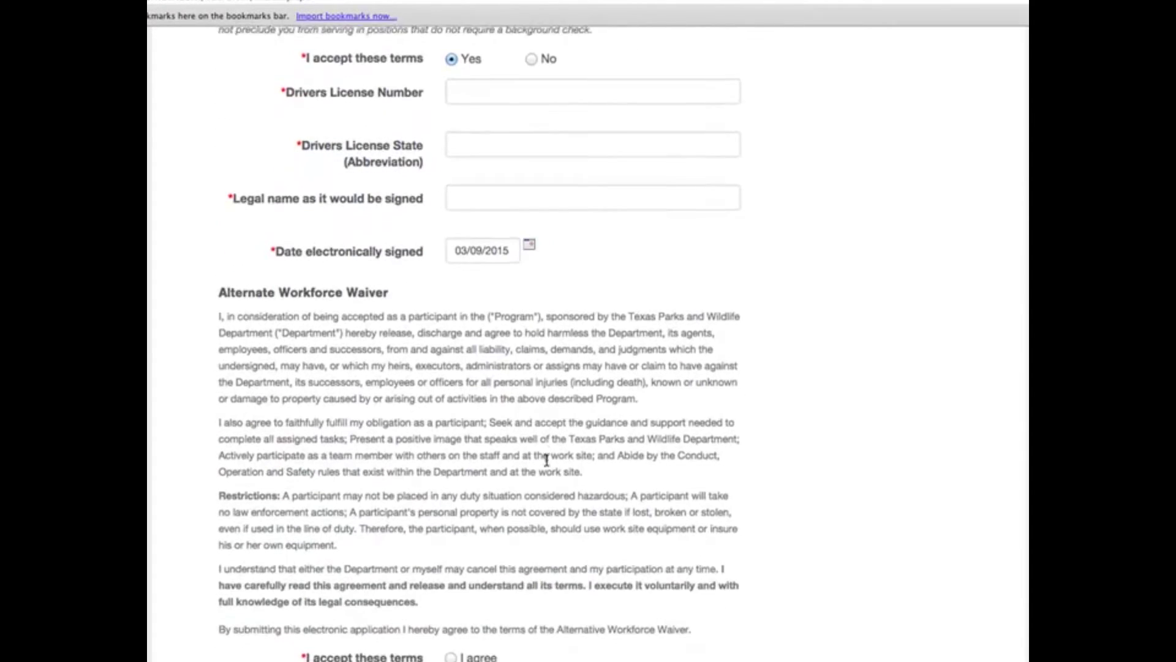
scroll(548, 454, "down", 1)
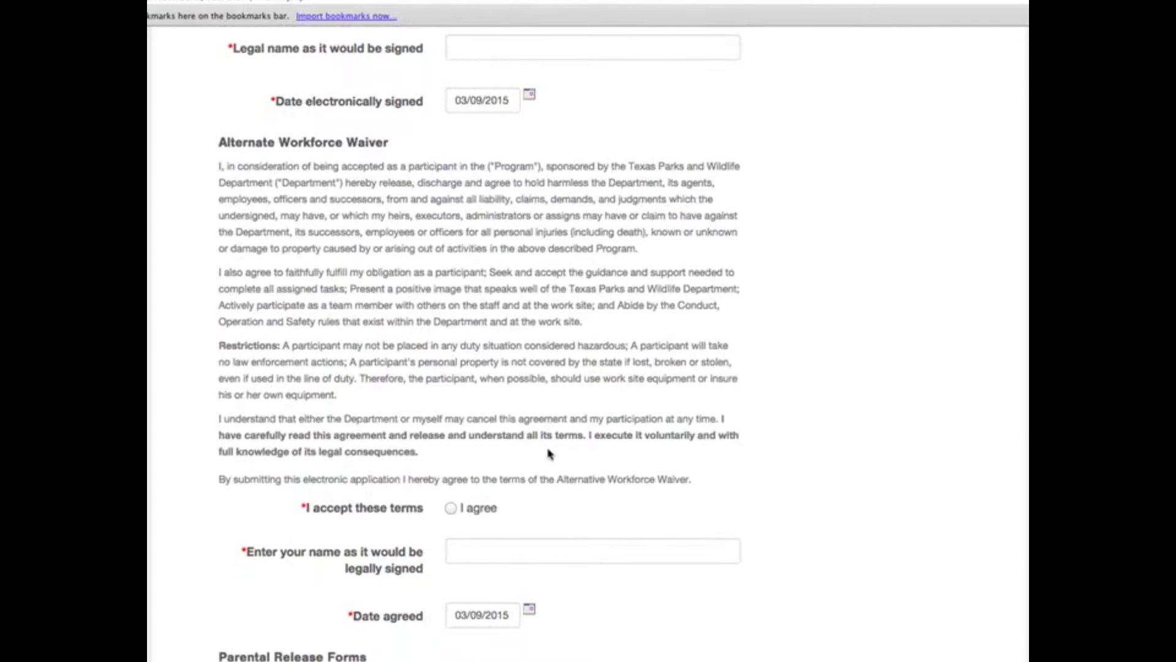
left_click(450, 509)
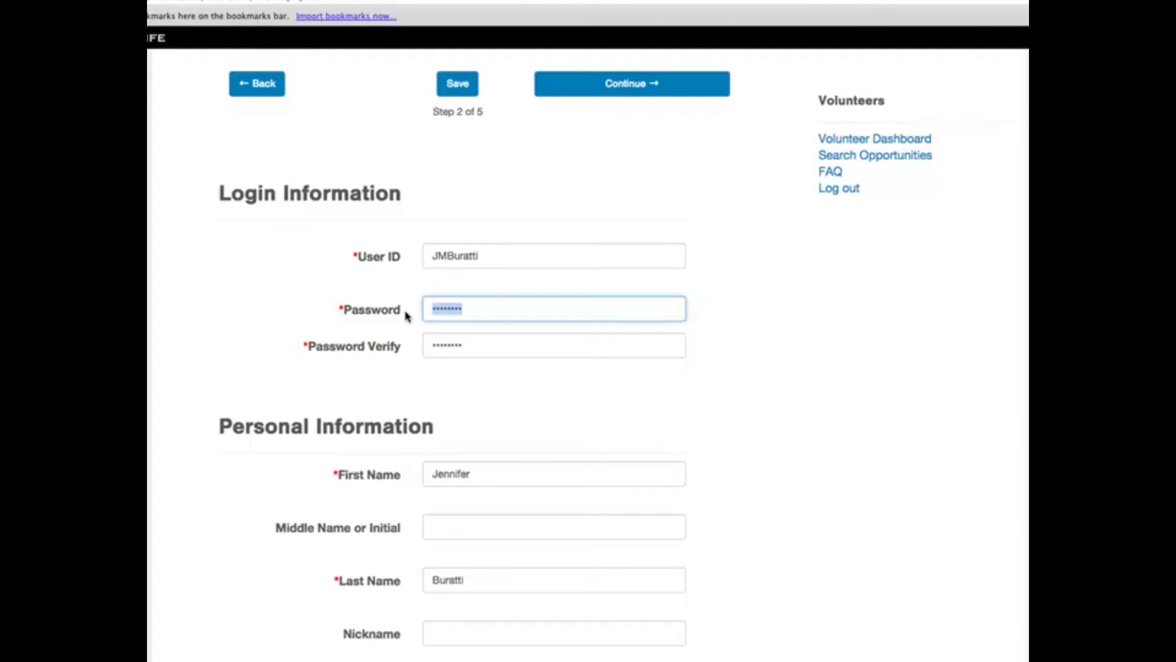
Enter a new password in the Password field and repeat it in Password Verify.
type("************")
key("Tab")
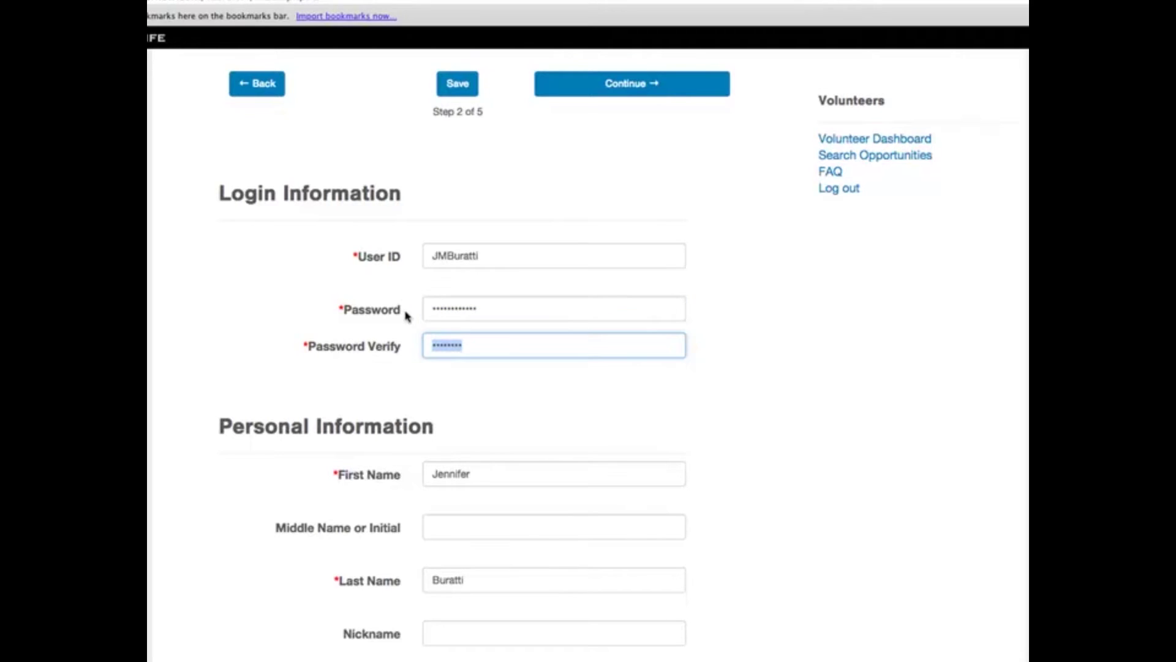
type("*********")
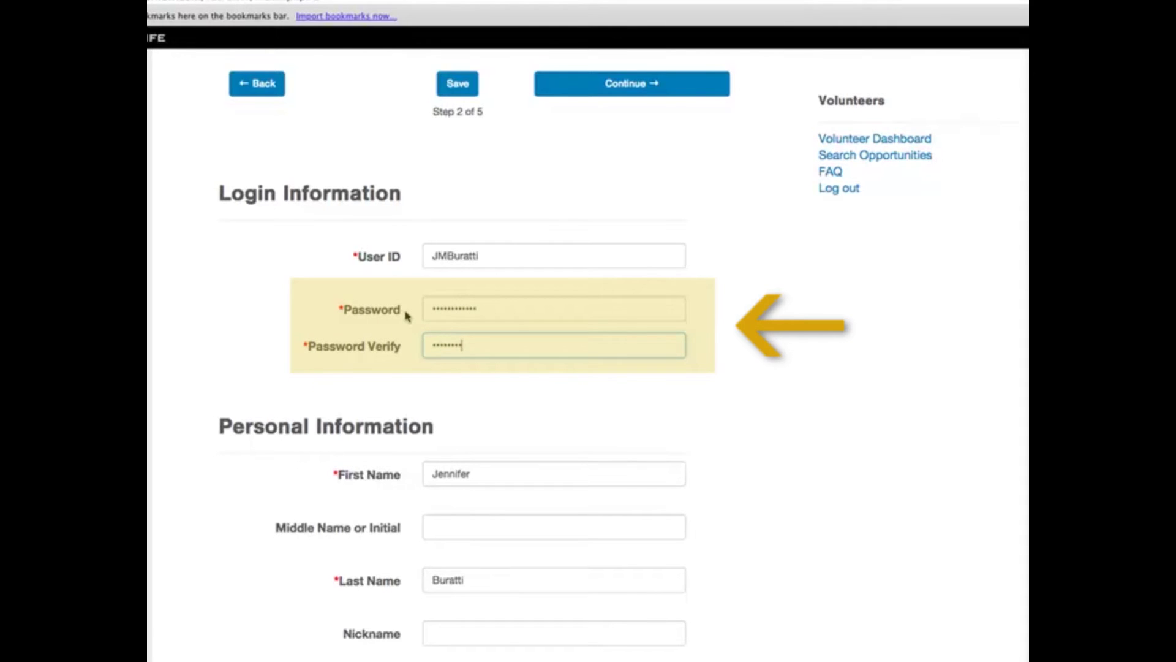
type("***")
scroll(588, 343, "down", 5)
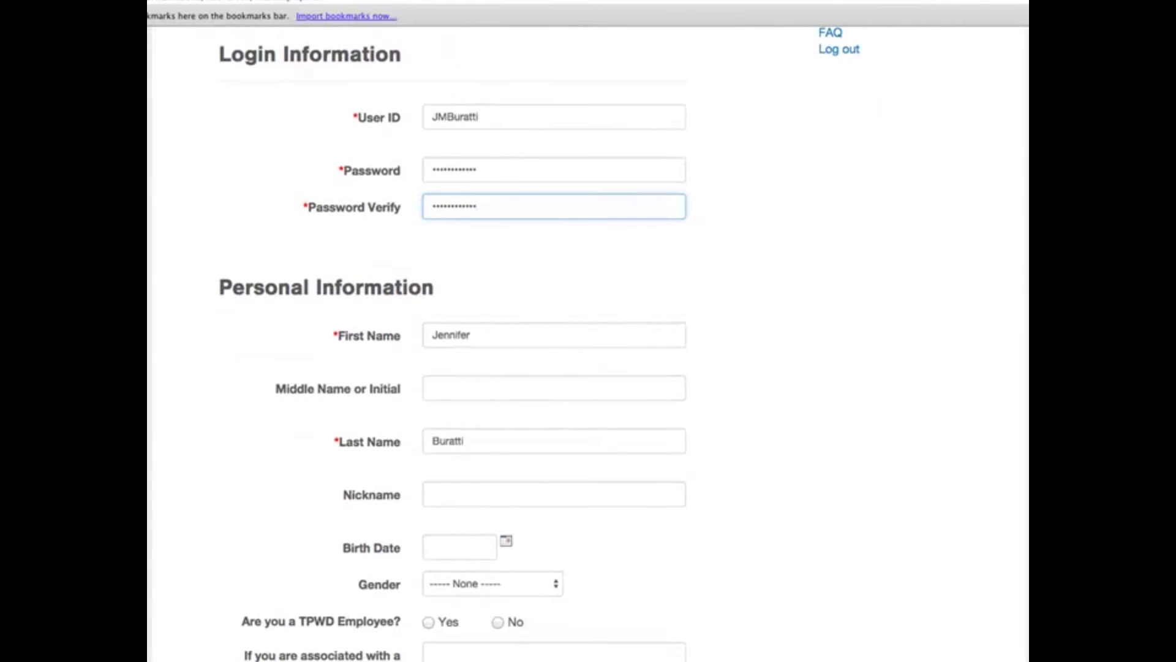
scroll(539, 343, "down", 1)
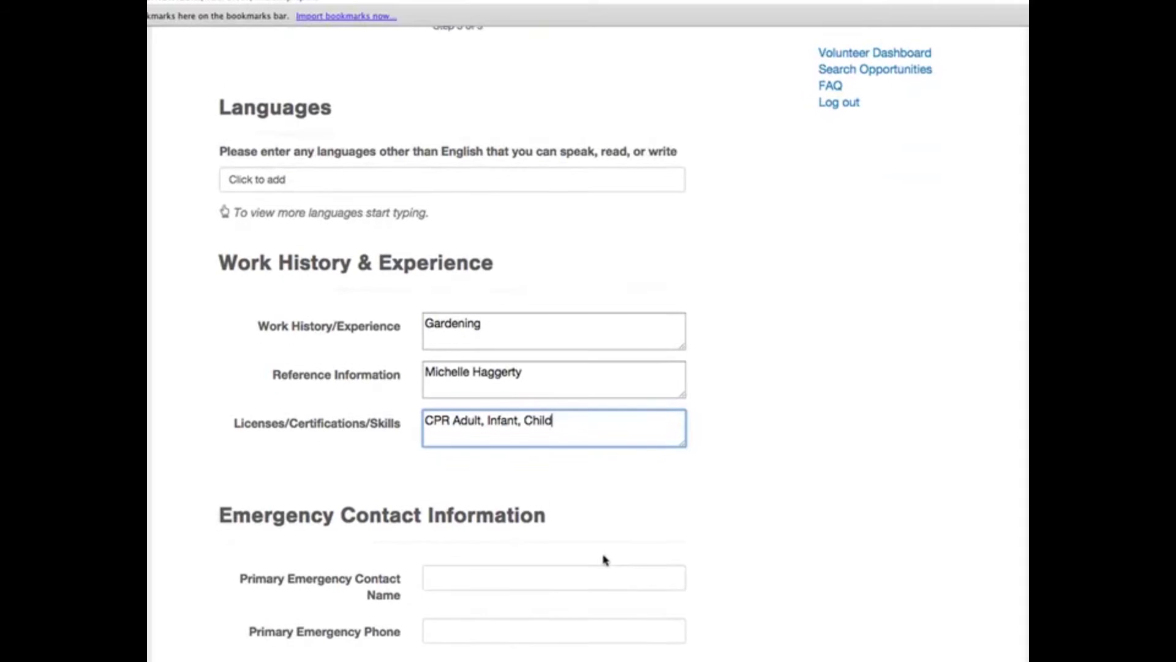
Continue the profile form from step 3 to step 4.
scroll(604, 559, "down", 3)
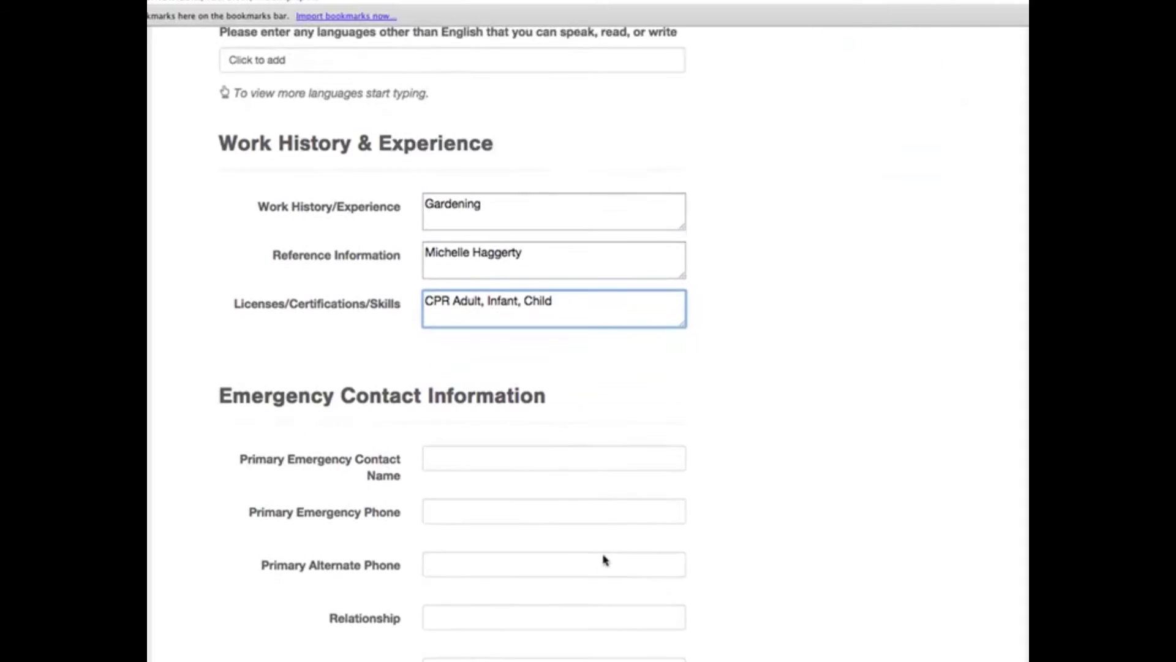
scroll(603, 560, "down", 1)
scroll(603, 555, "down", 4)
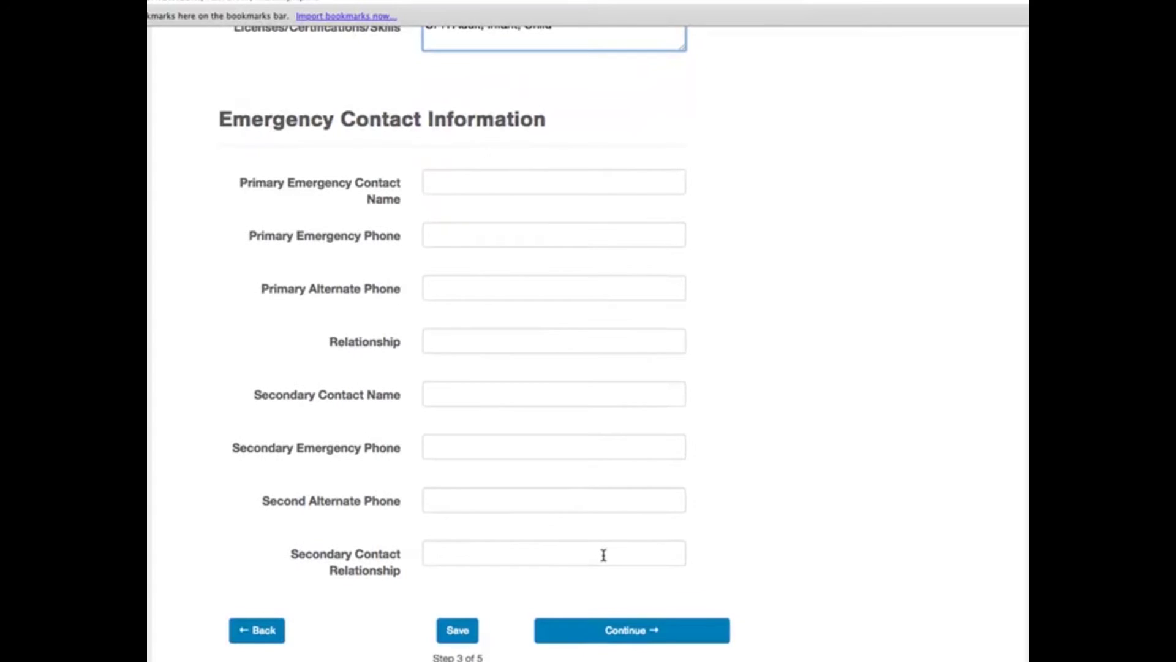
left_click(612, 631)
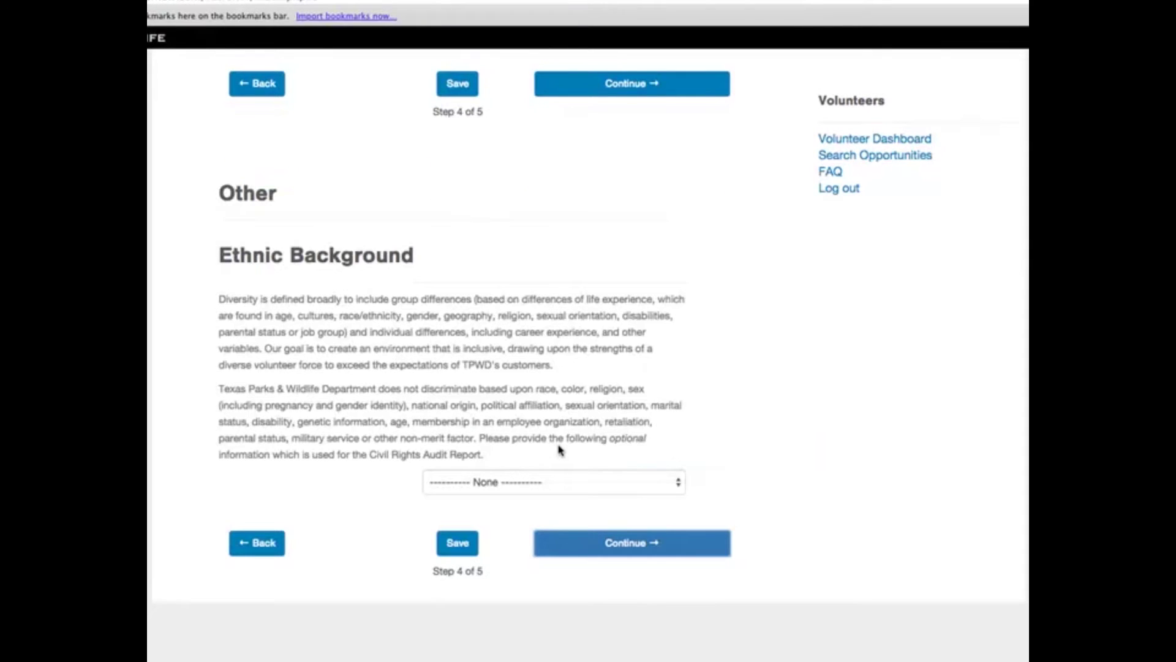
Set Ethnic Background to Other and continue to the final step.
left_click(588, 483)
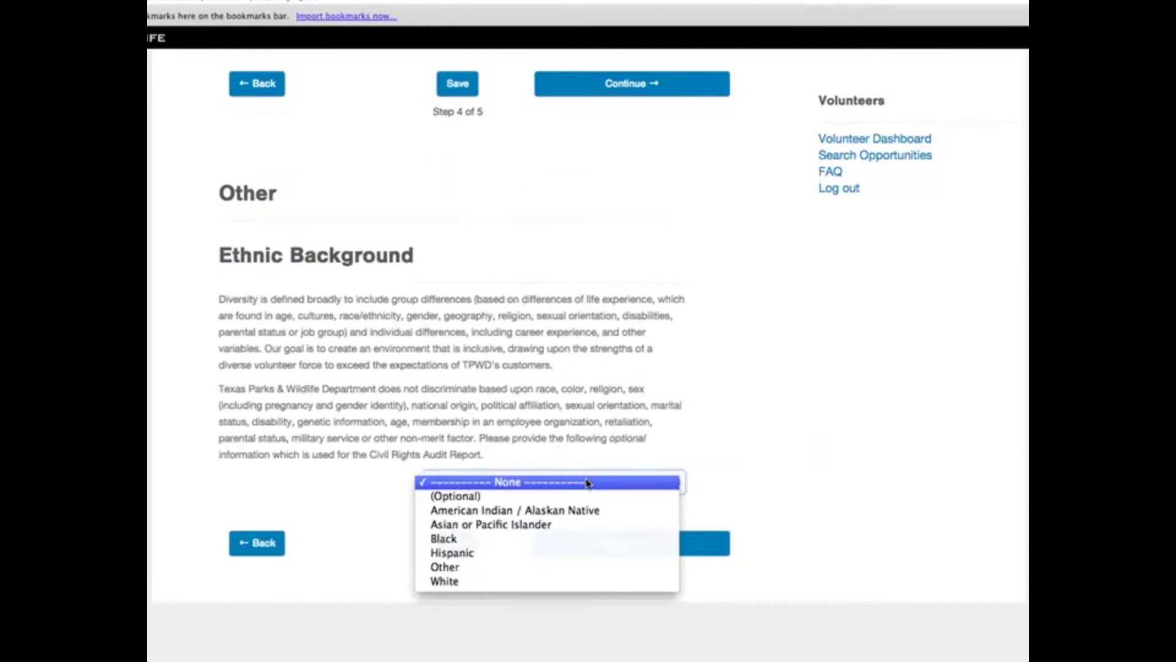
left_click(587, 567)
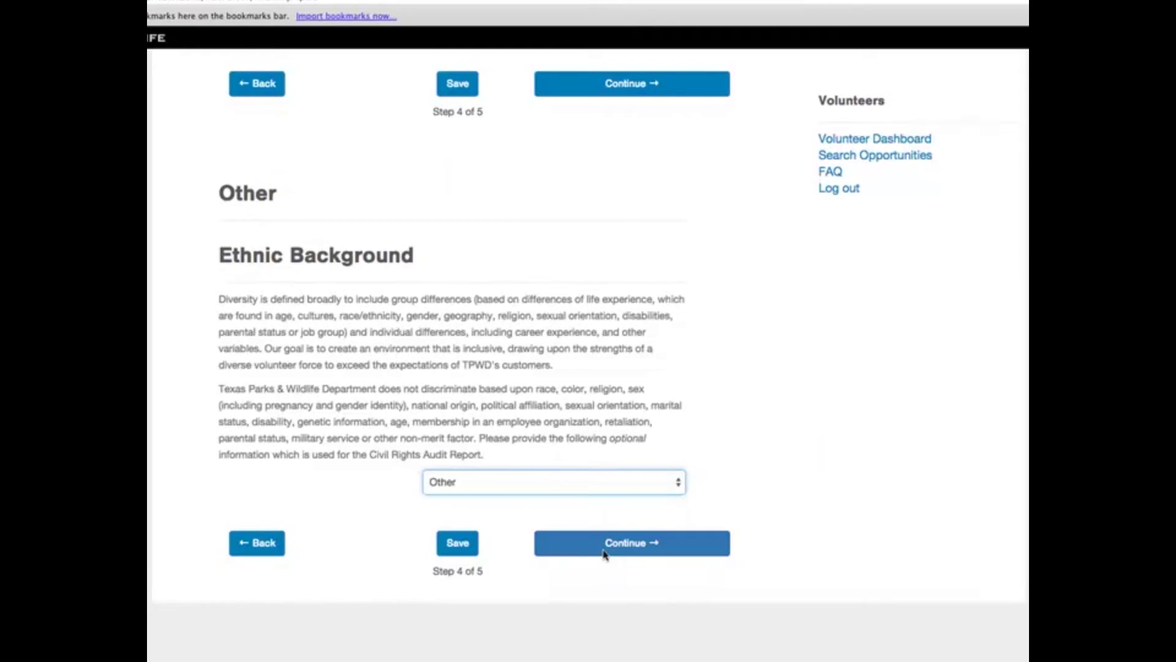
left_click(605, 551)
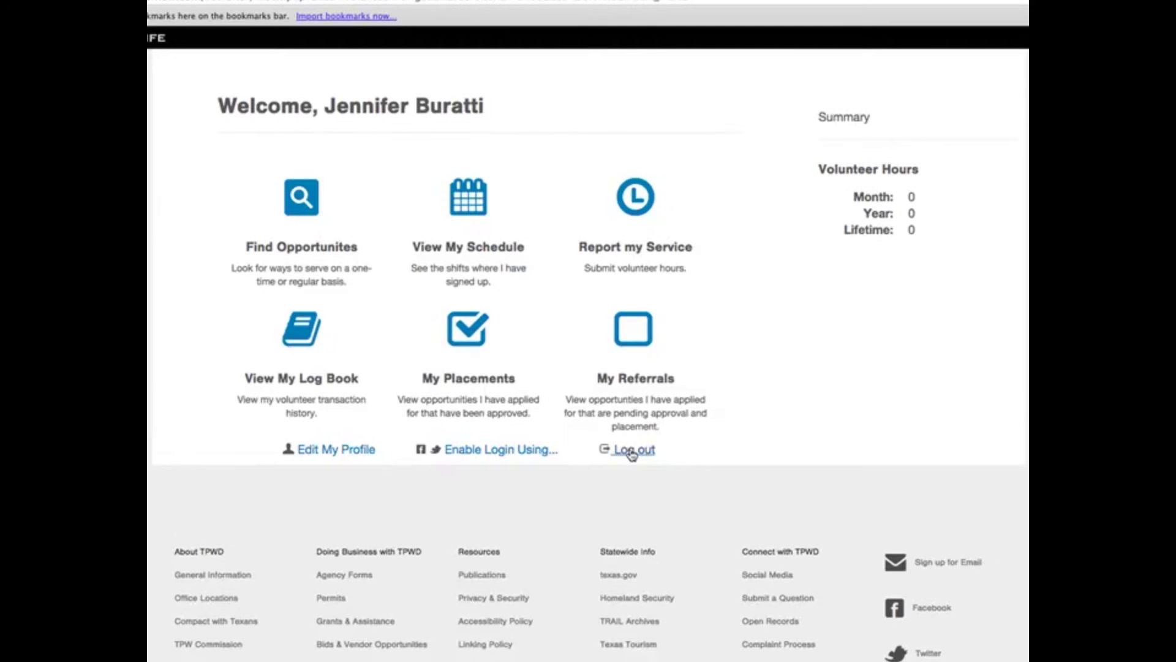
Log out of the volunteer account from the Welcome dashboard.
left_click(632, 454)
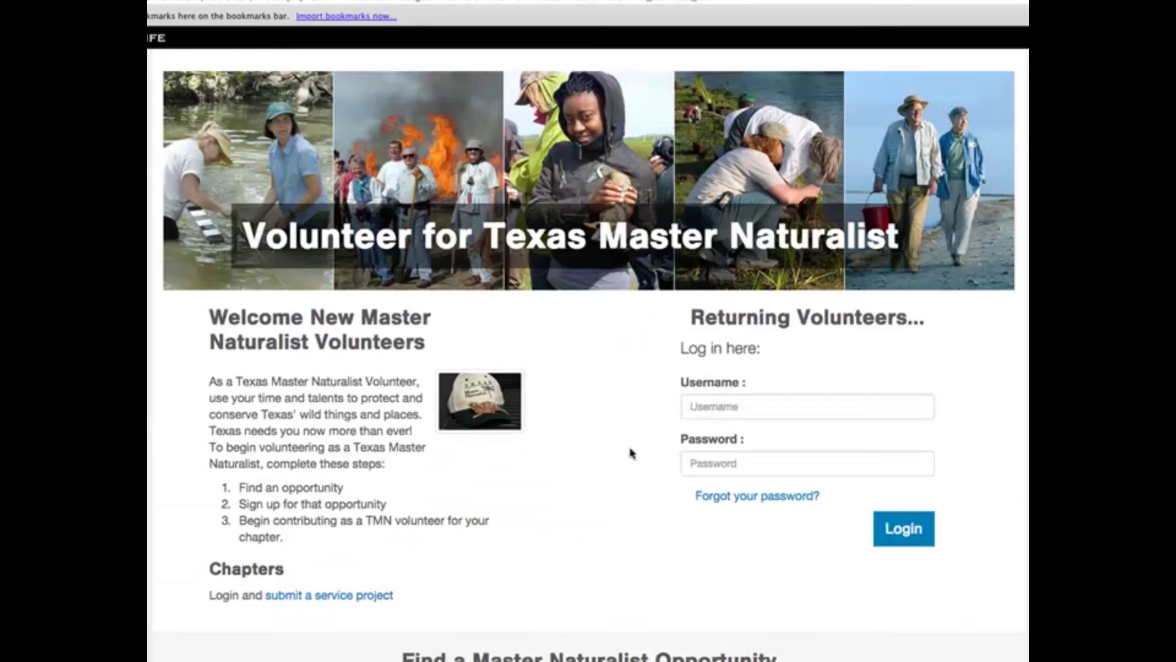
Scroll the Texas Master Naturalist volunteer page to view the opportunity search and map.
scroll(627, 453, "down", 6)
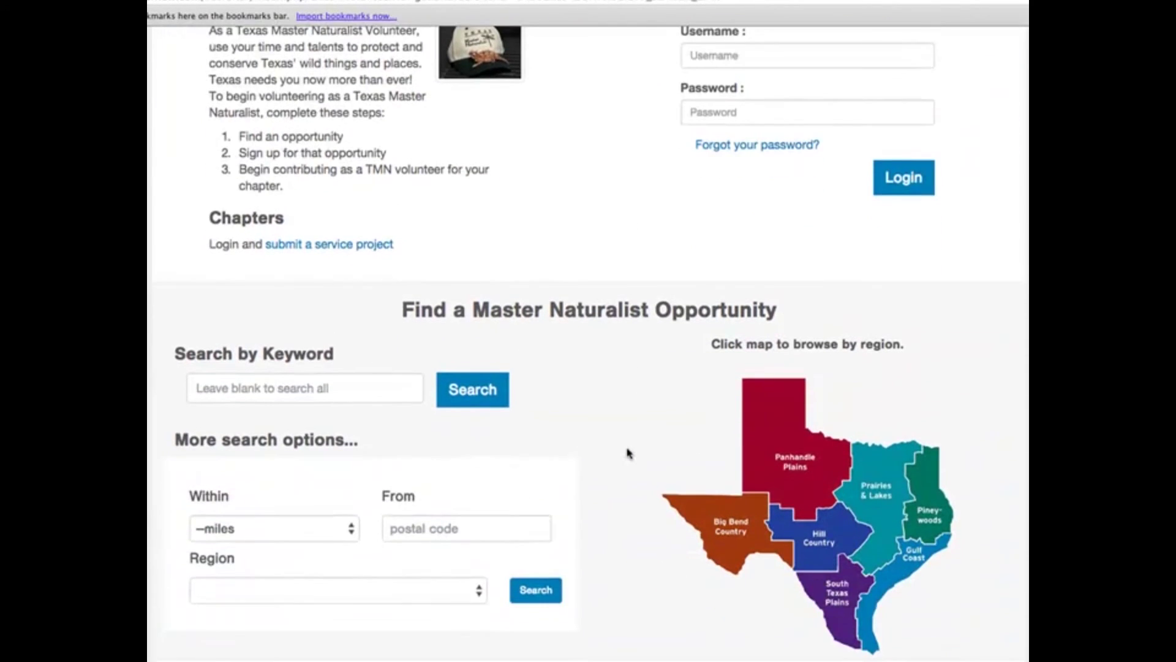
scroll(627, 453, "down", 1)
scroll(627, 453, "up", 1)
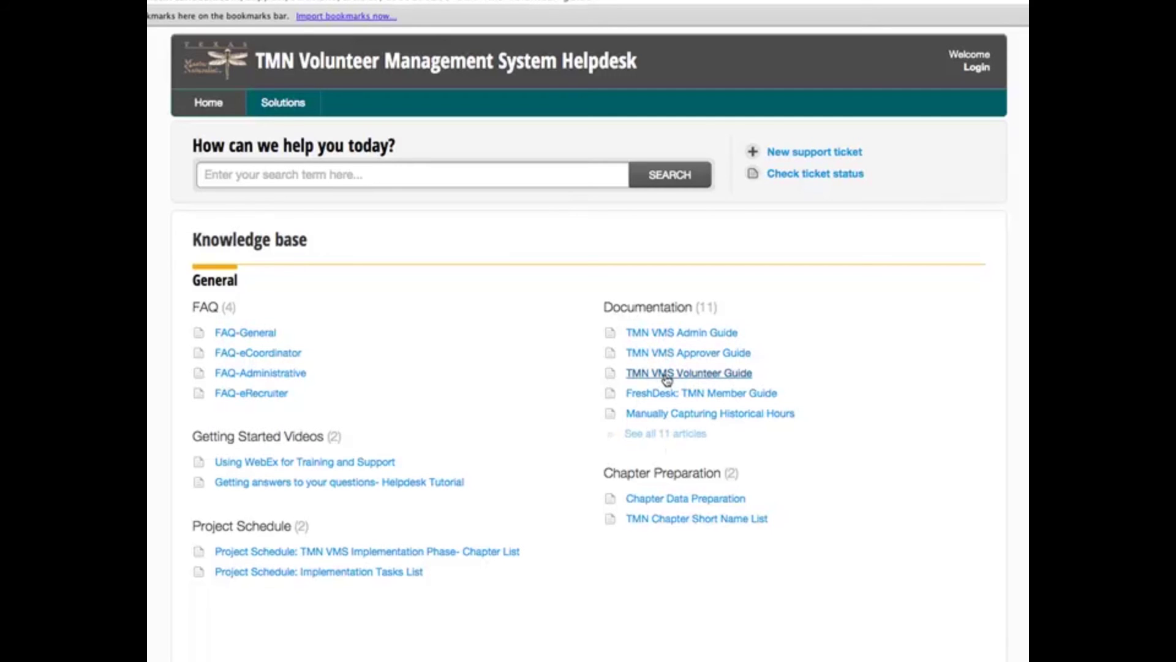
Open the TMN VMS Volunteer Guide article from the Documentation list.
left_click(667, 375)
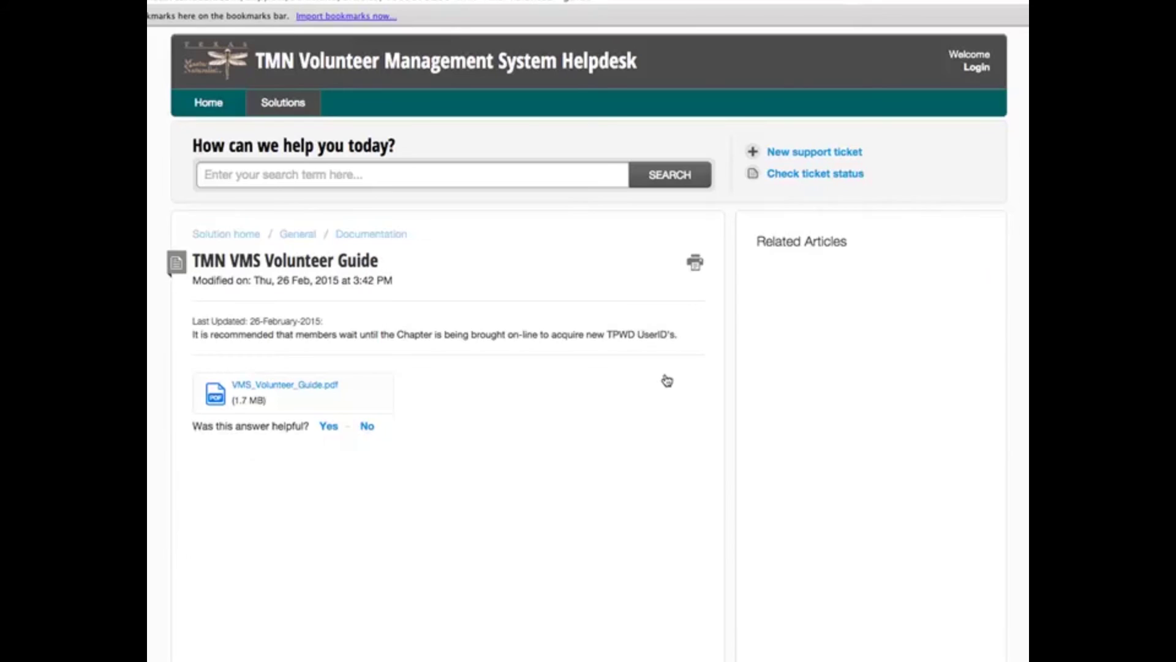